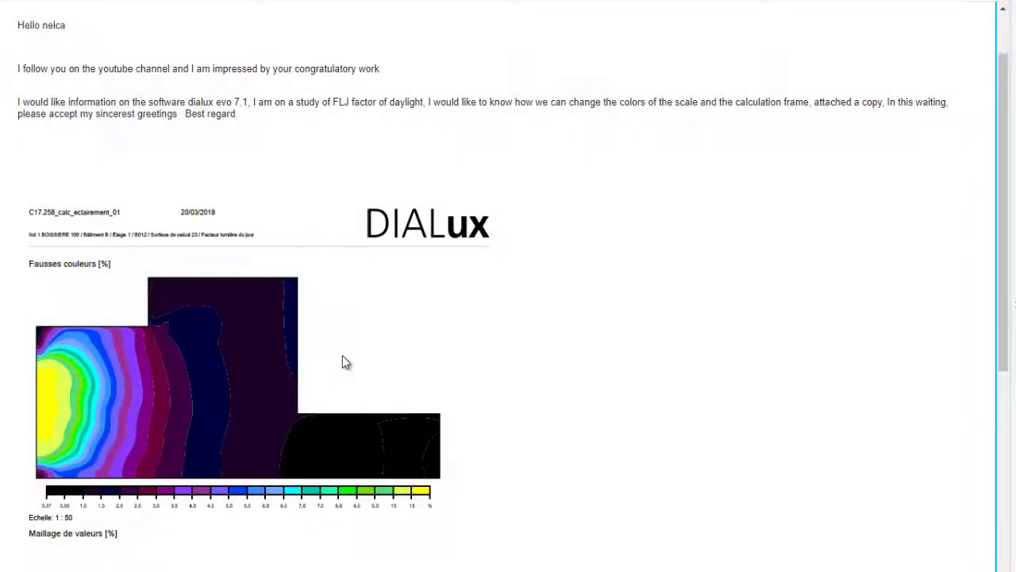
- Read the e-mail asking how to change the scale colours and calculation frame in a daylight factor study, including its attached false-colour image
scroll(342, 356, down, 4)
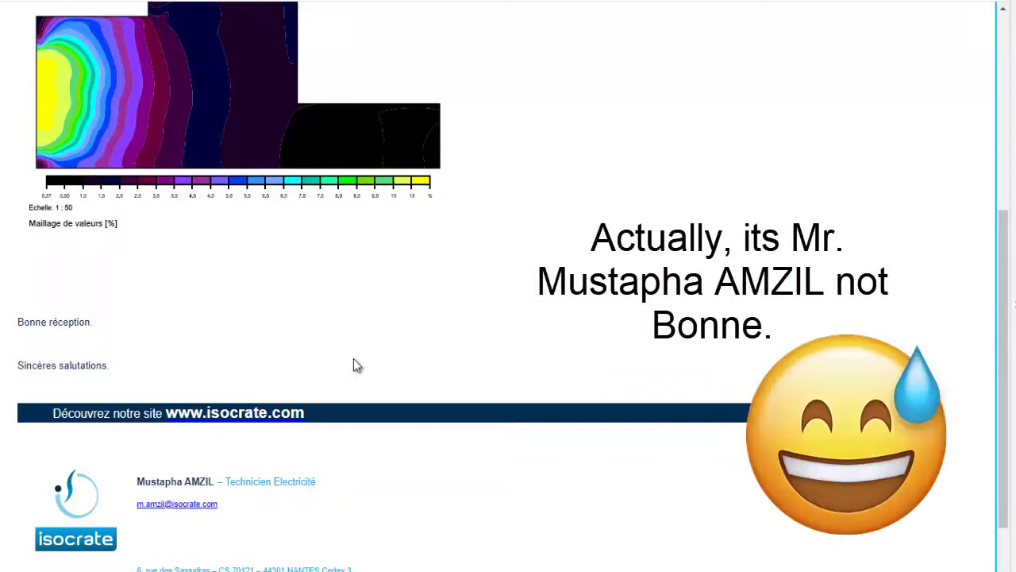
scroll(355, 361, up, 5)
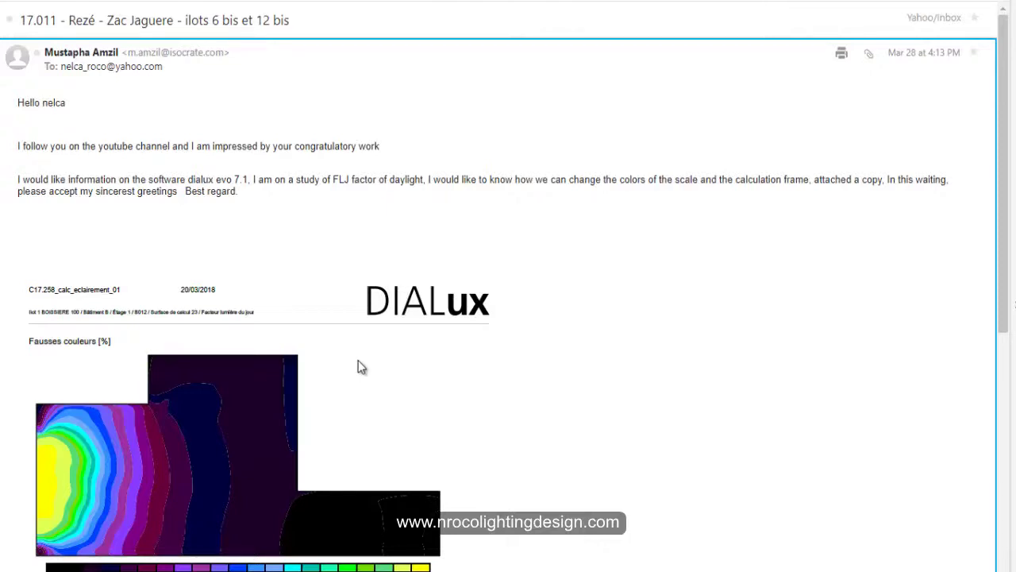
scroll(700, 325, down, 2)
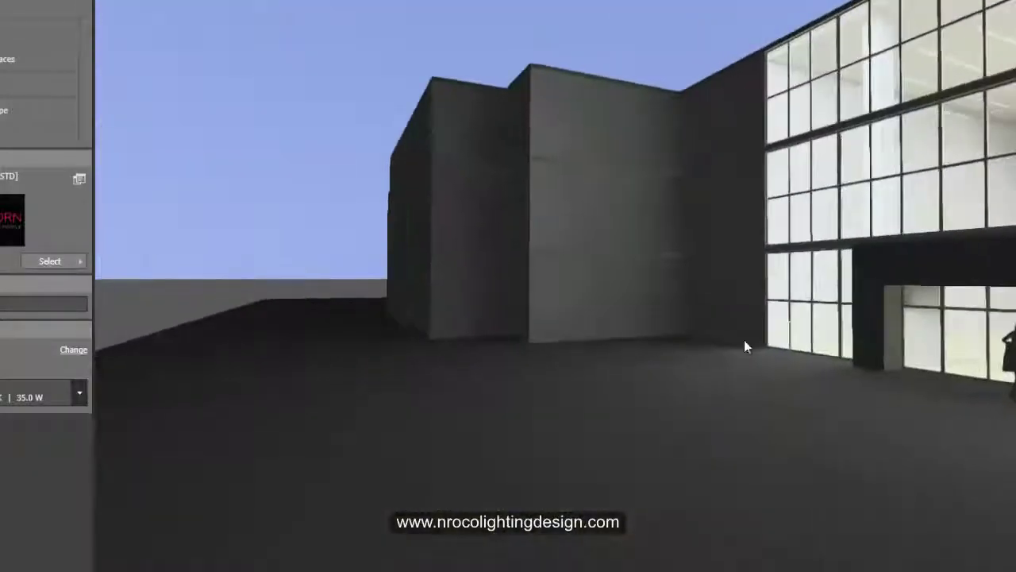
- Switch the atrium's 3D view to the false-colour display
drag(744, 340, 452, 378)
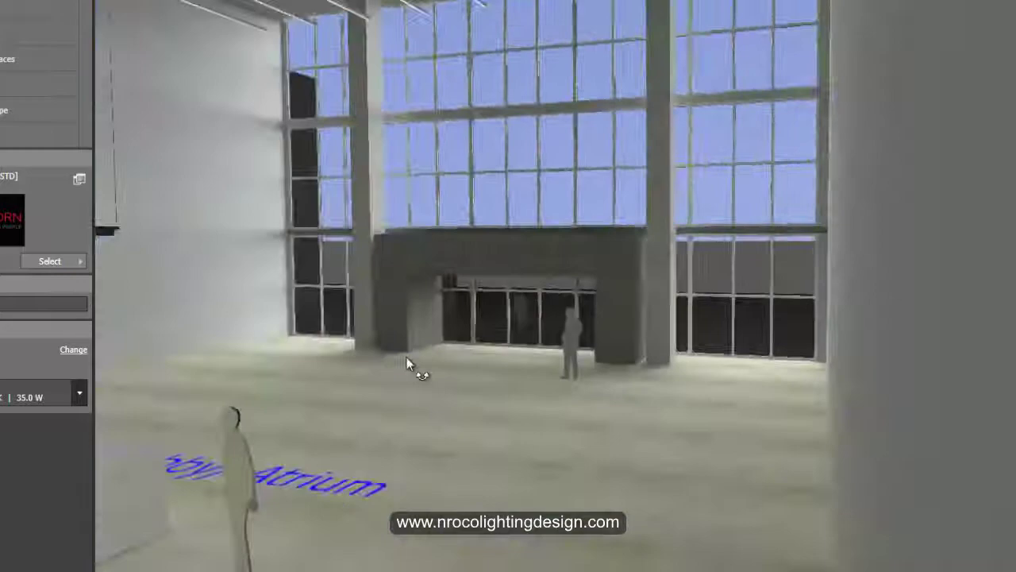
drag(409, 363, 567, 352)
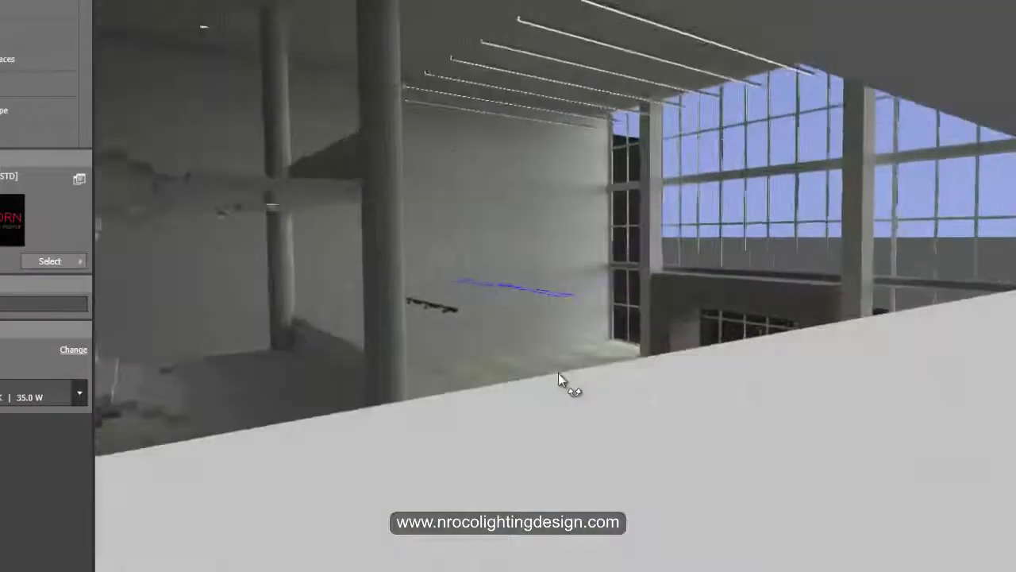
drag(563, 382, 612, 355)
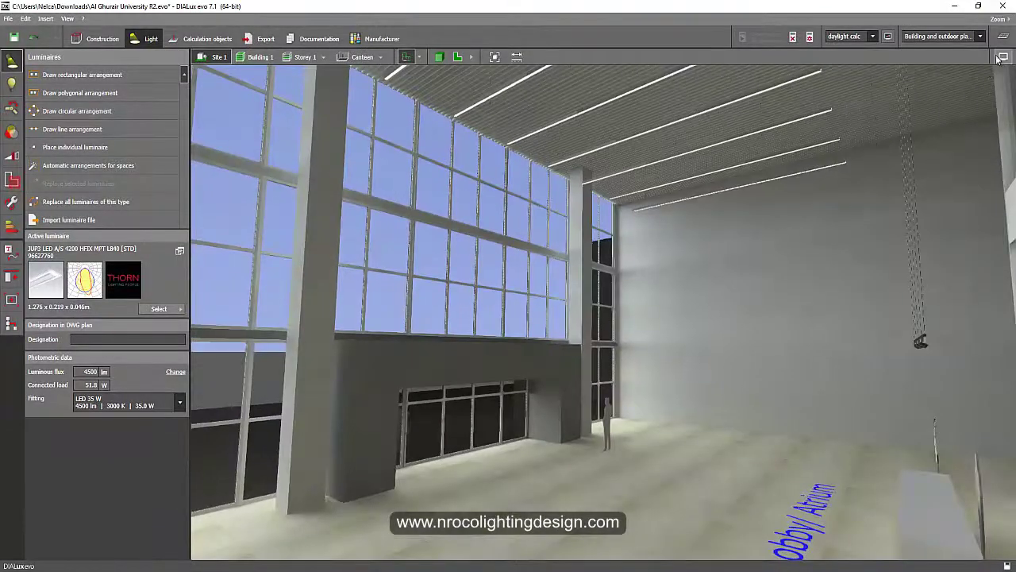
click(1004, 57)
click(945, 73)
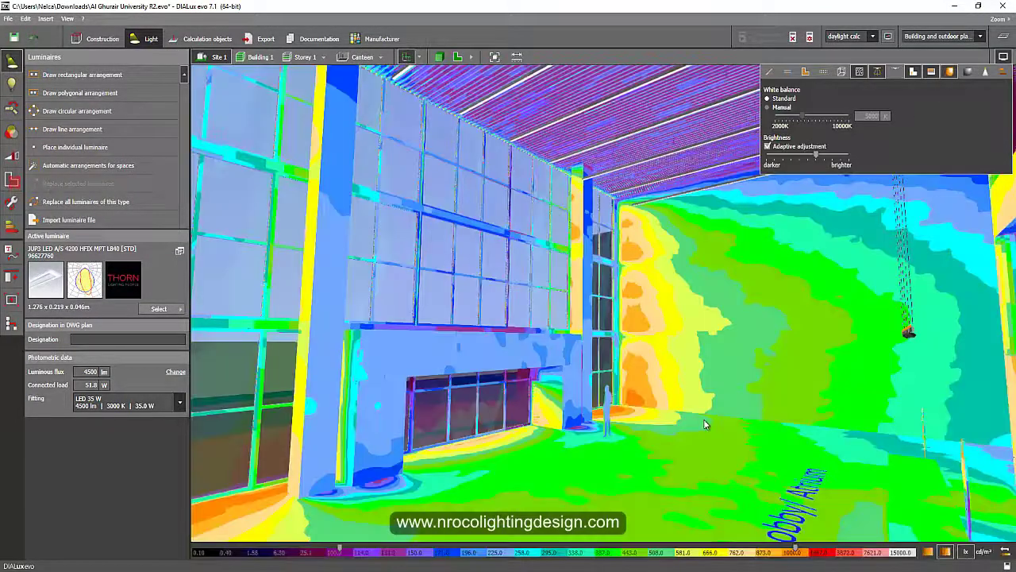
- Examine the false-colour light distribution on the atrium's floor, walls and reception desk, from inside and through the glazed facade
click(518, 467)
right_drag(533, 430, 588, 421)
scroll(659, 361, up, 2)
middle_drag(658, 360, 632, 292)
drag(636, 293, 590, 309)
drag(733, 416, 716, 501)
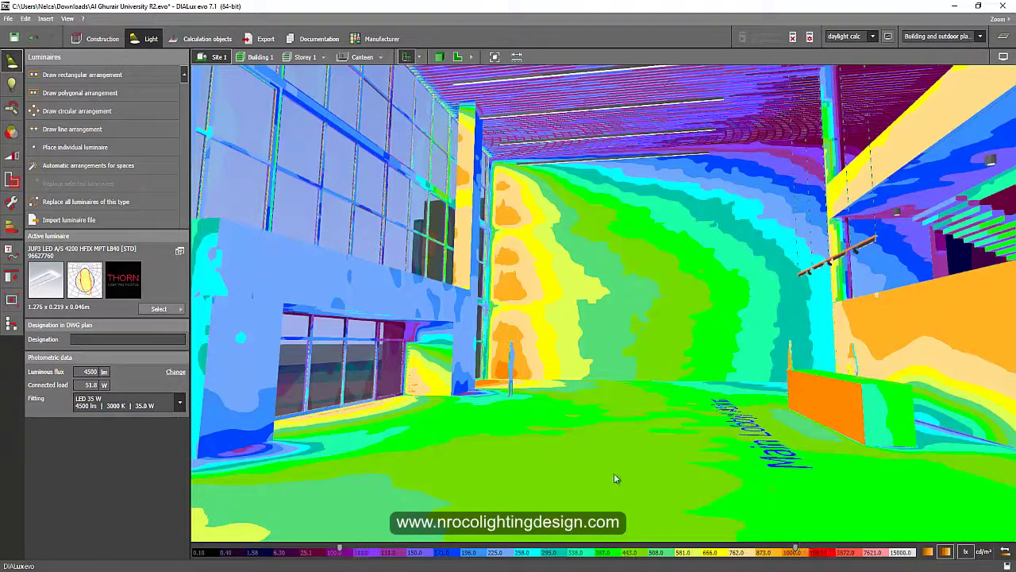
scroll(633, 483, up, 2)
scroll(633, 480, down, 6)
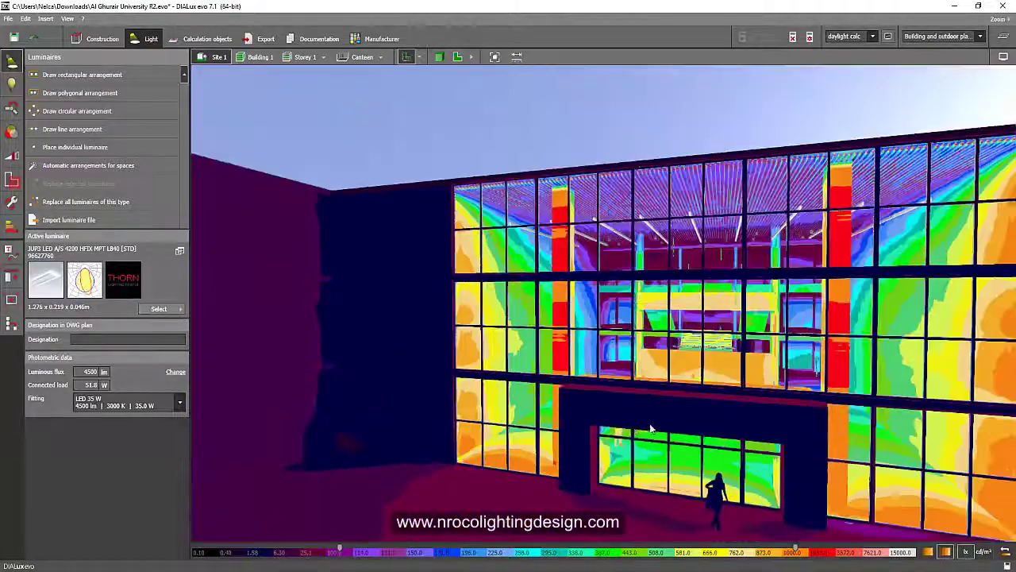
right_drag(650, 425, 610, 419)
scroll(611, 421, up, 5)
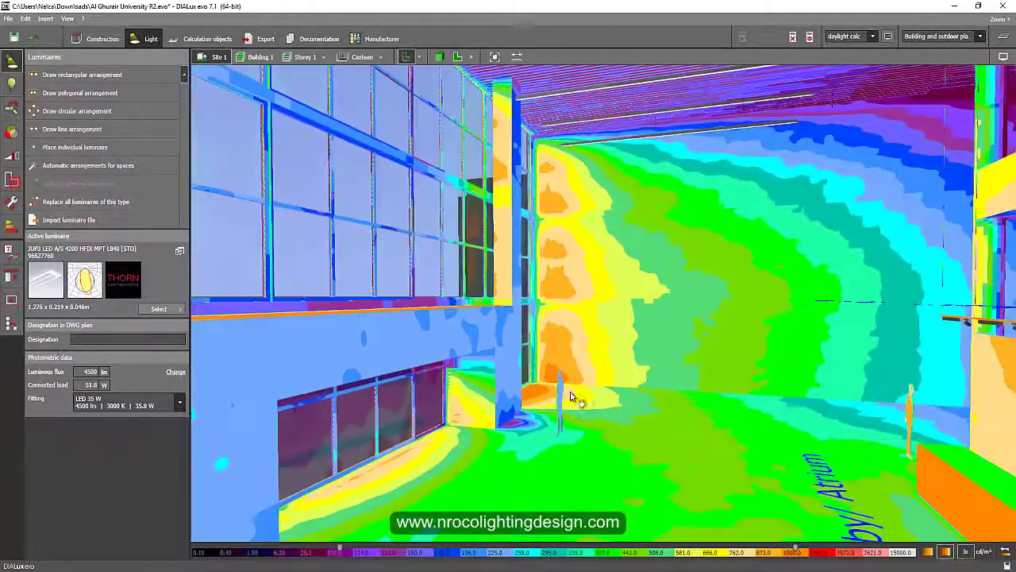
right_drag(596, 424, 592, 448)
scroll(591, 447, down, 3)
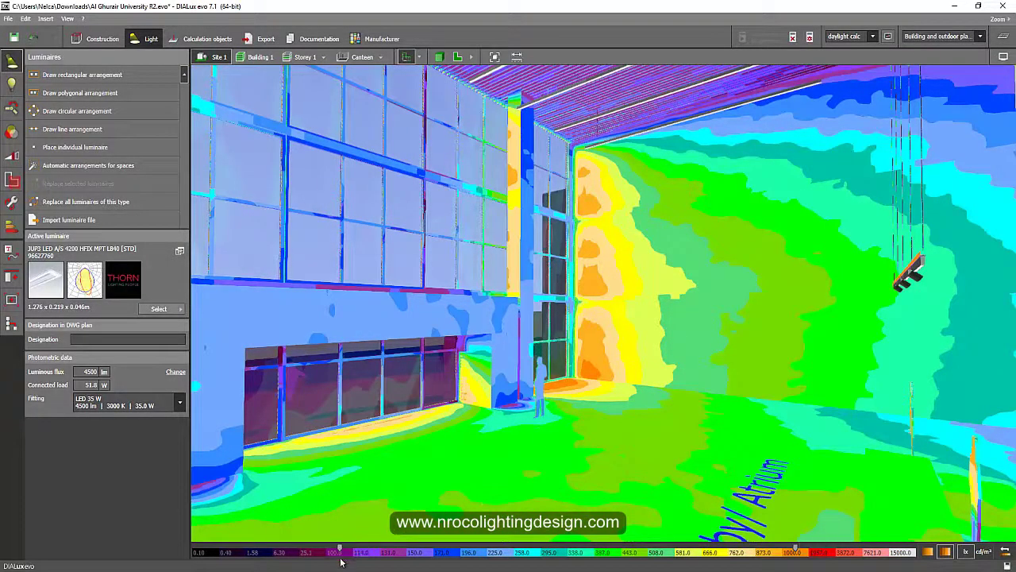
drag(496, 455, 578, 344)
drag(375, 333, 713, 282)
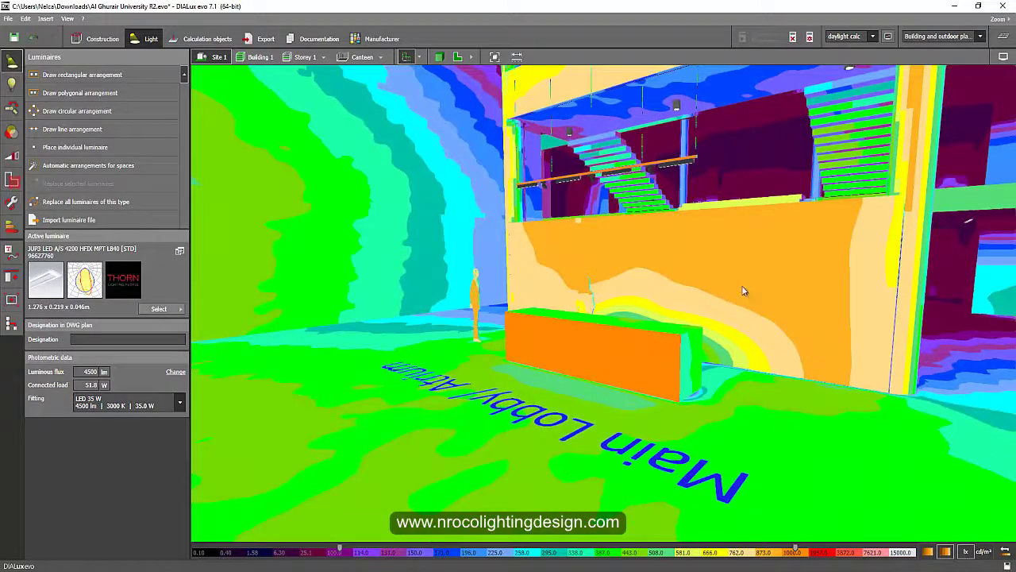
drag(625, 355, 527, 386)
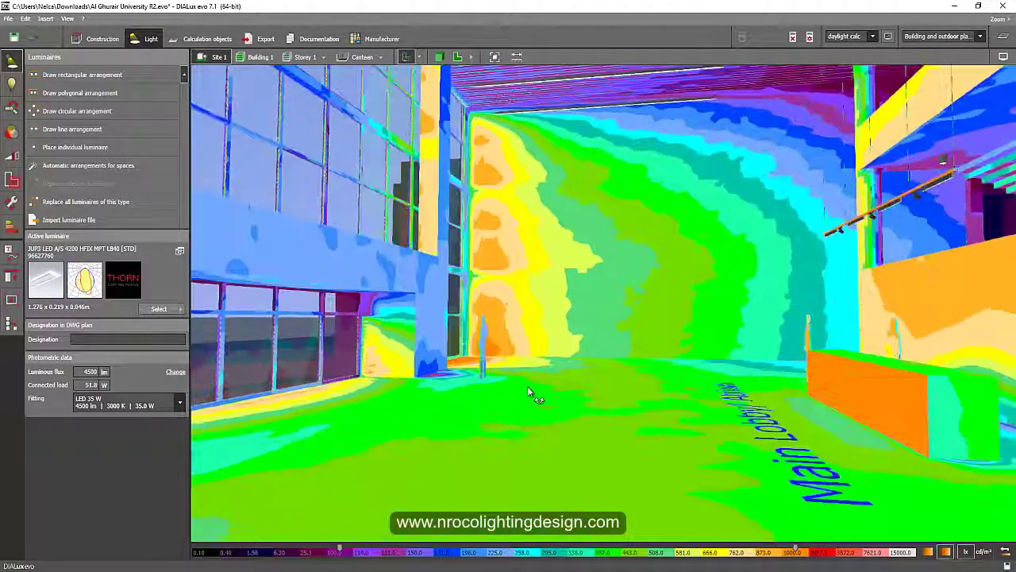
- Check the daylight settings of the "daylight calc" light scene, then return to the luminaire tools with the atrium in view
click(12, 157)
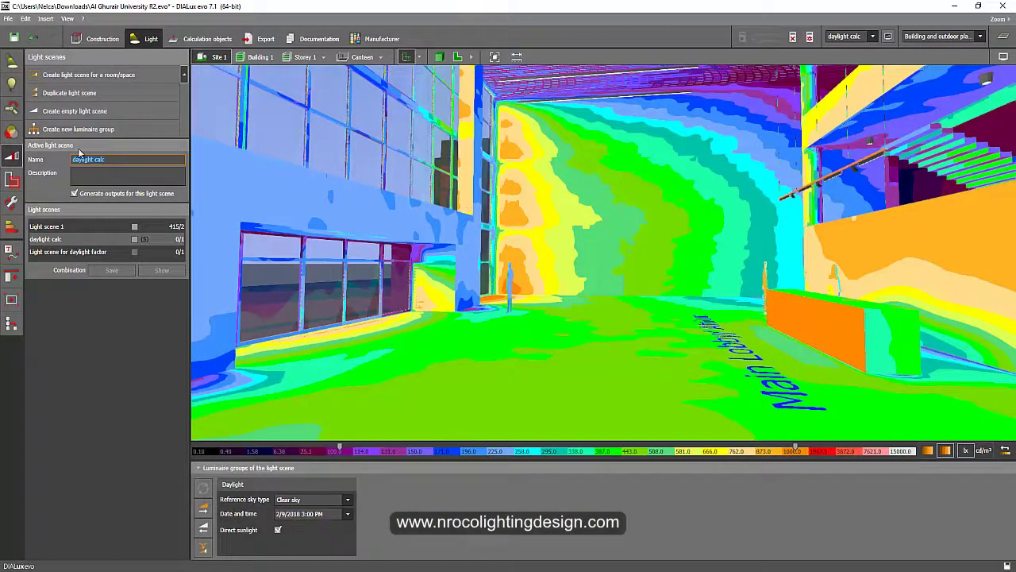
click(14, 67)
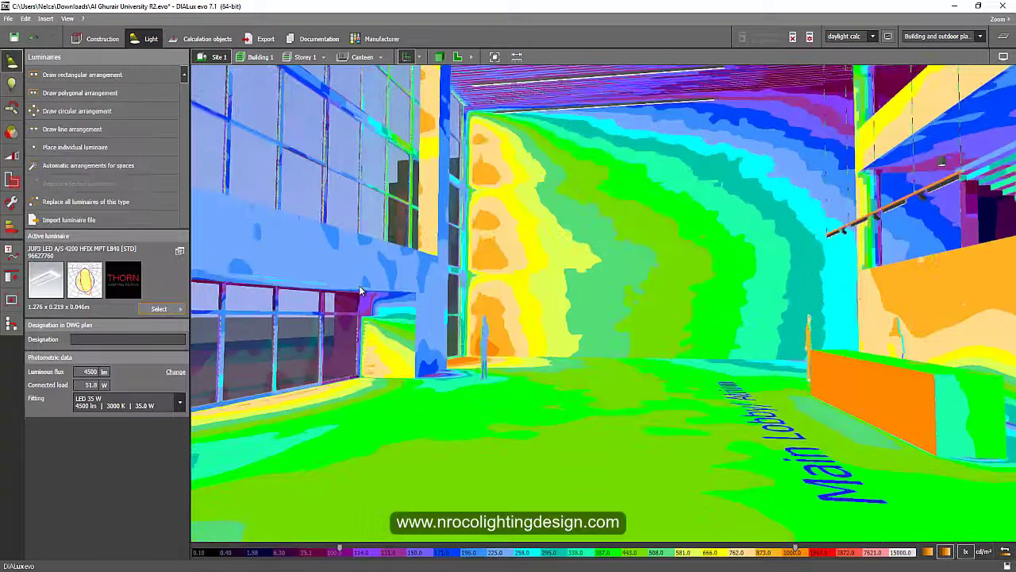
right_drag(362, 293, 379, 319)
drag(437, 340, 350, 523)
- Set the blue band just above 150 lx on the false-colour scale to 170 lx and recolour it pink
mouse_move(344, 551)
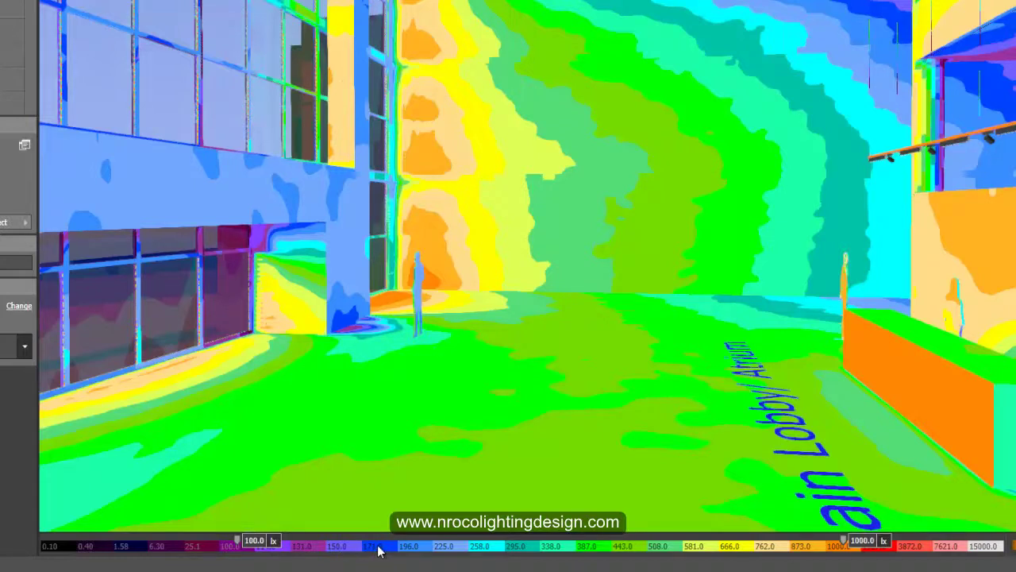
click(378, 547)
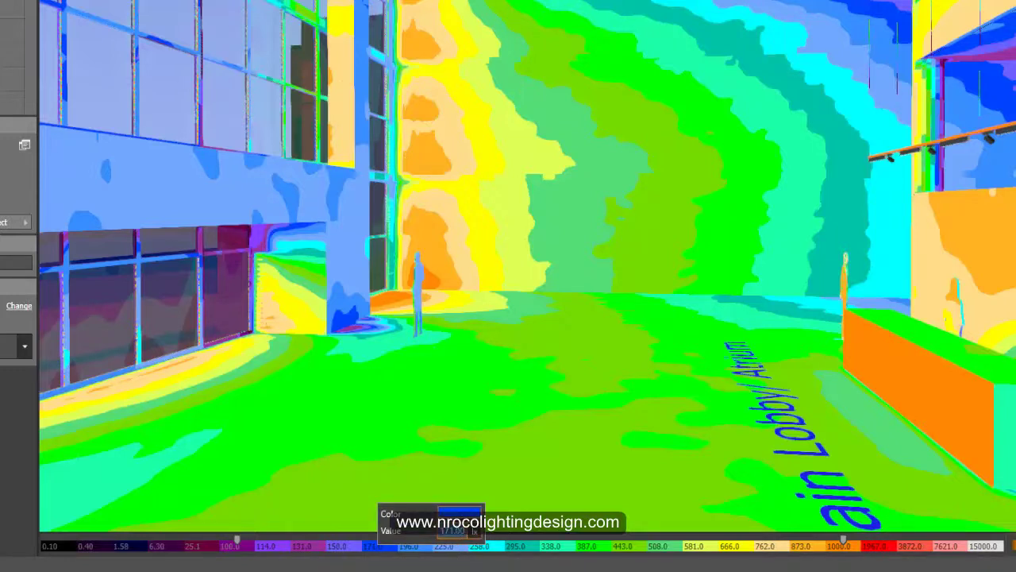
text(170)
click(502, 506)
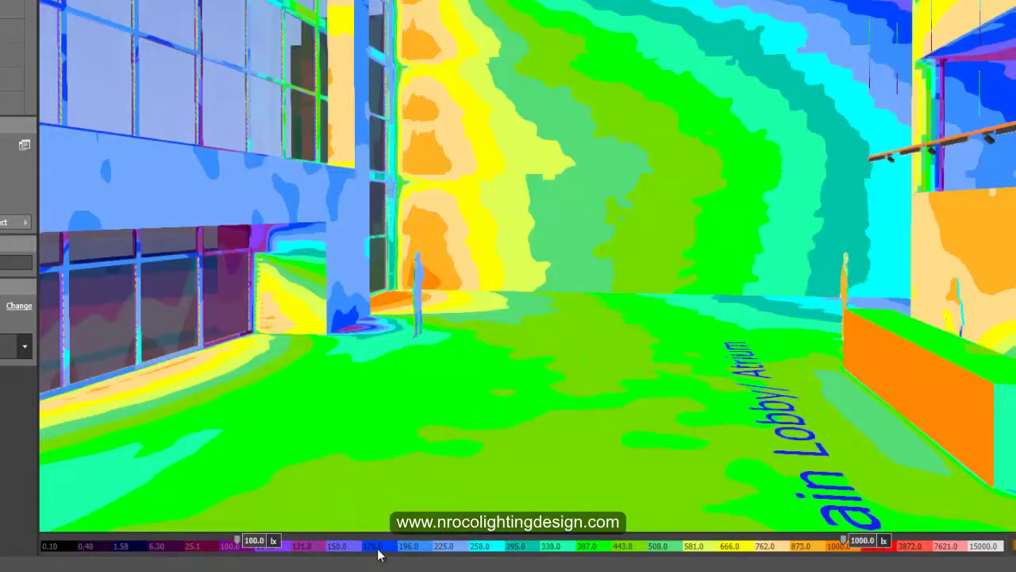
mouse_move(390, 545)
click(474, 518)
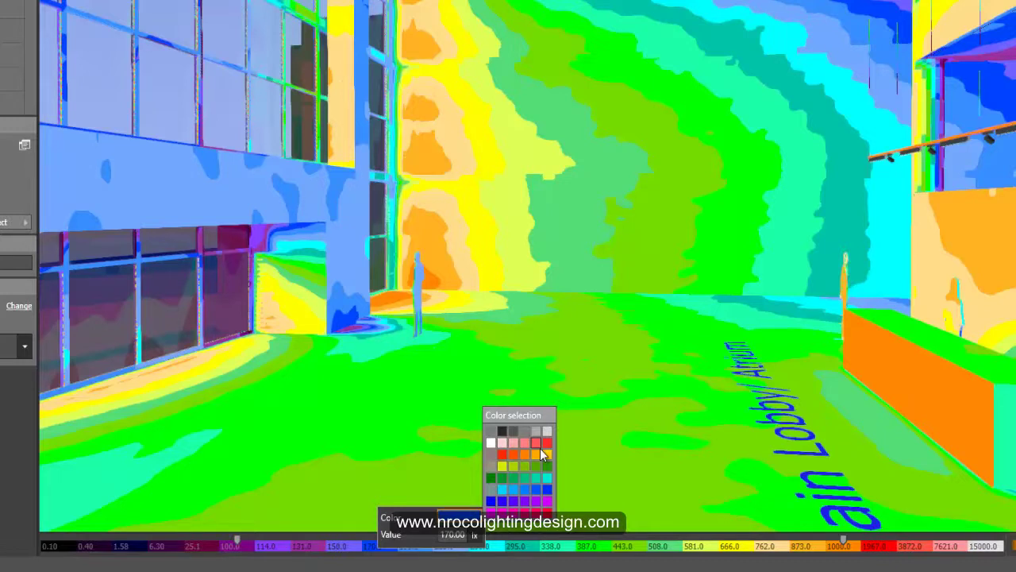
click(516, 513)
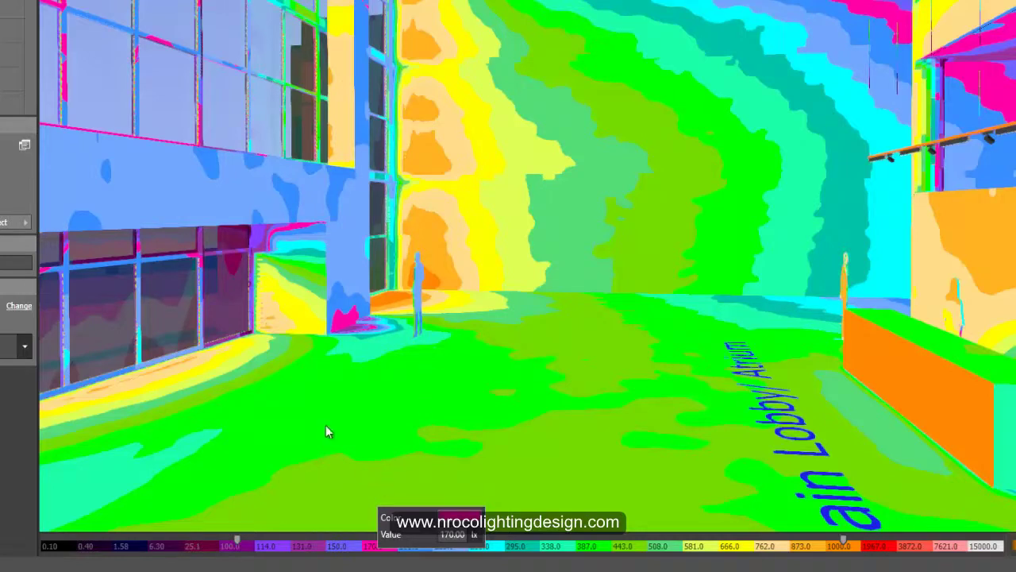
click(589, 548)
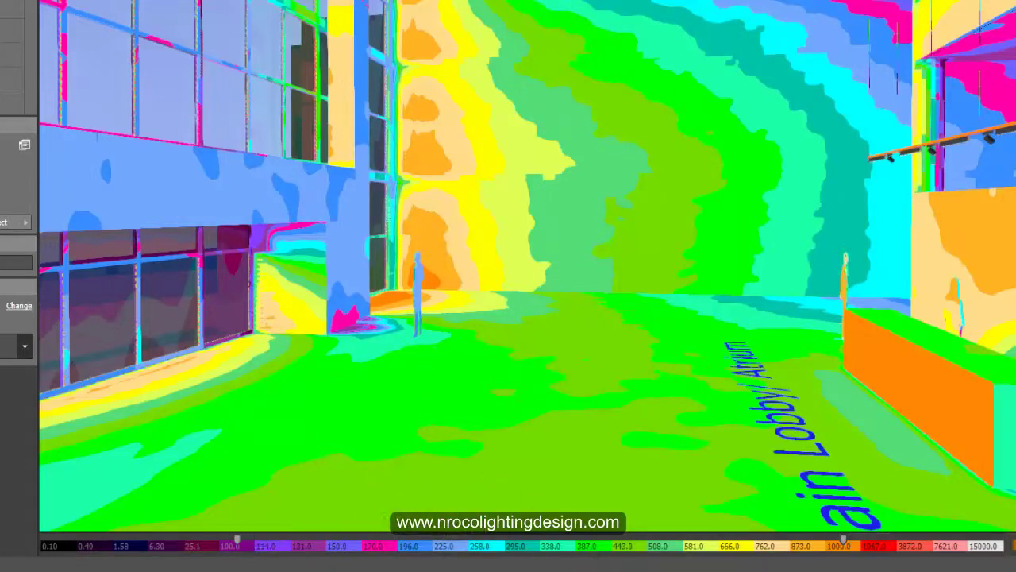
- Set the bright green band between 338 and 443 lx on the scale to 390 lx and recolour it dark grey
mouse_move(588, 554)
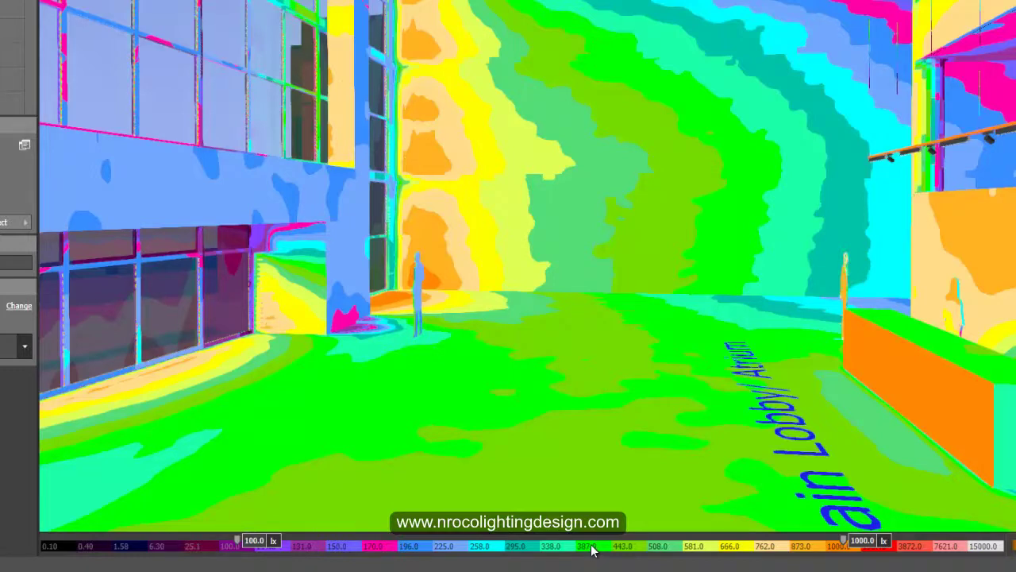
click(591, 548)
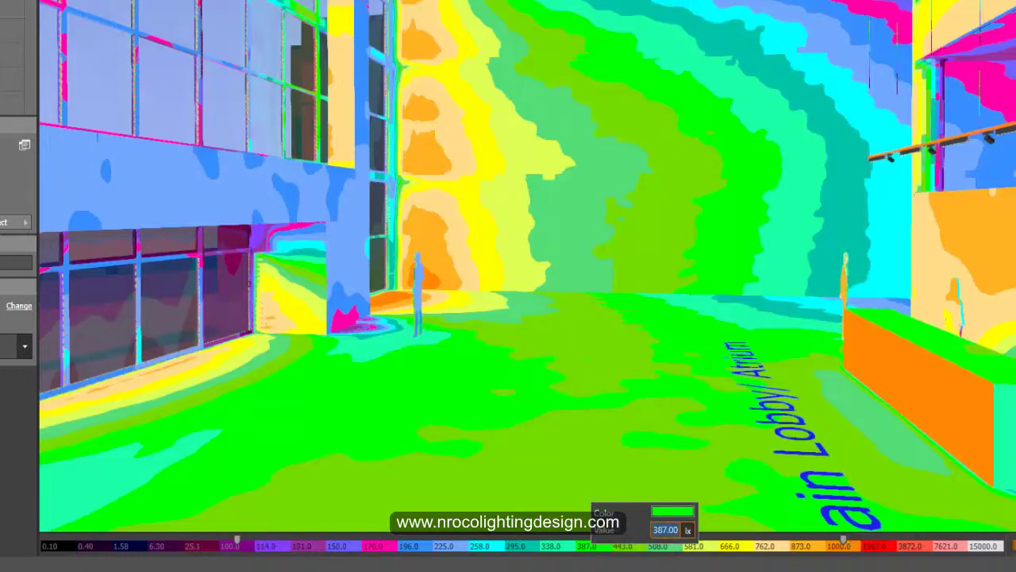
text(390)
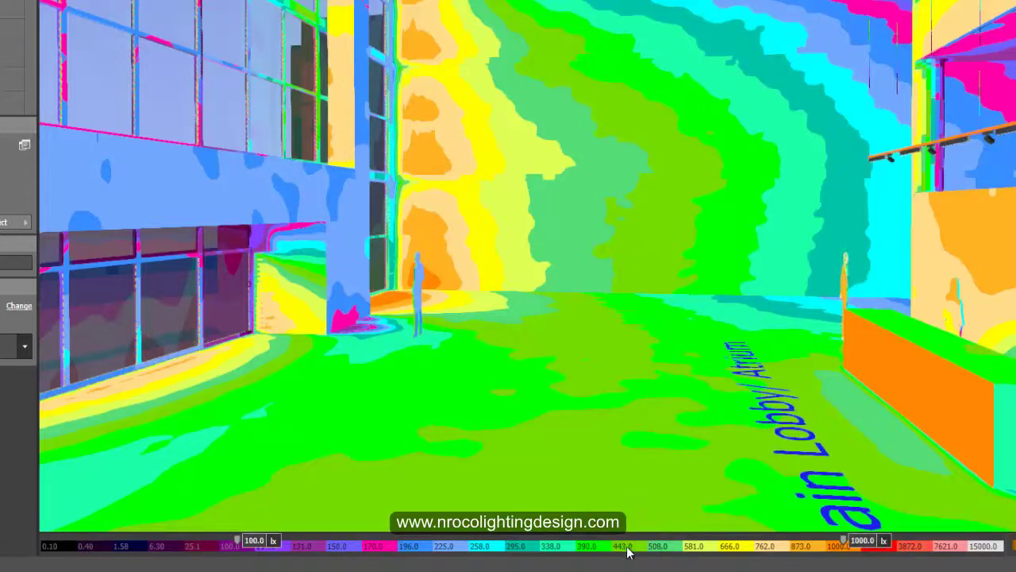
mouse_move(603, 550)
click(702, 515)
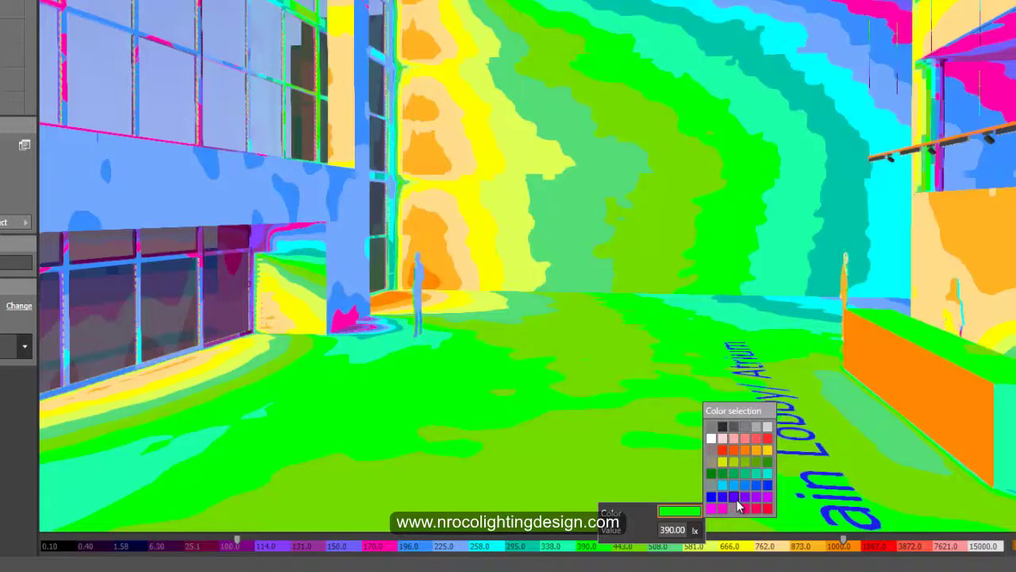
click(734, 429)
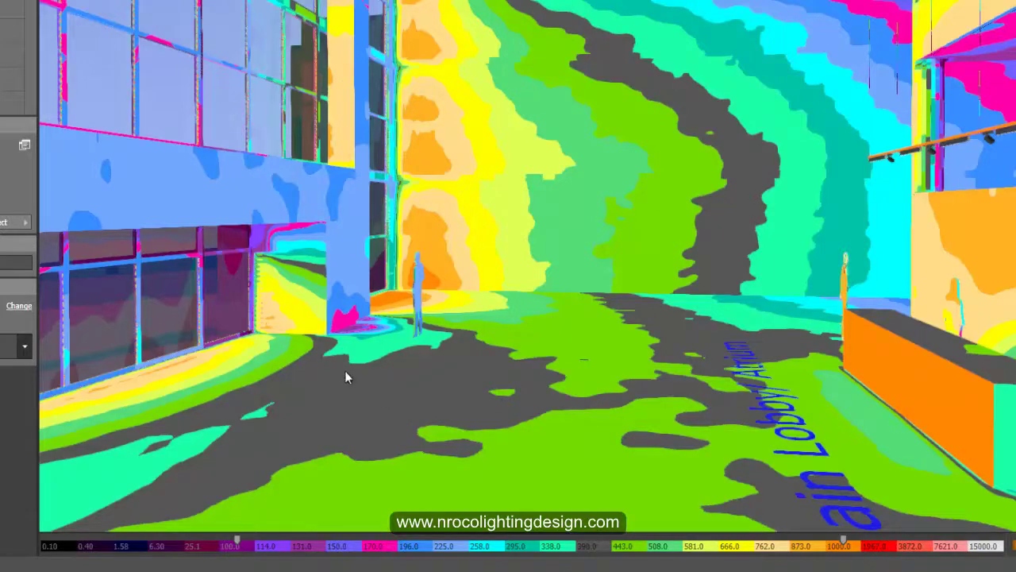
- Examine where the recoloured pink and dark grey bands fall on the atrium's walls, floor and facade
right_drag(345, 371, 332, 388)
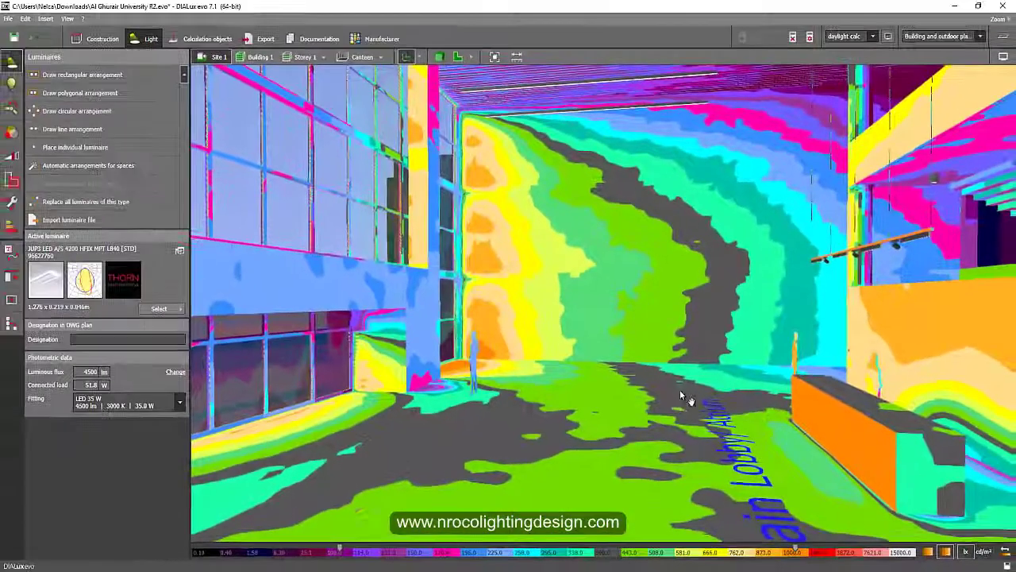
right_drag(684, 367, 643, 385)
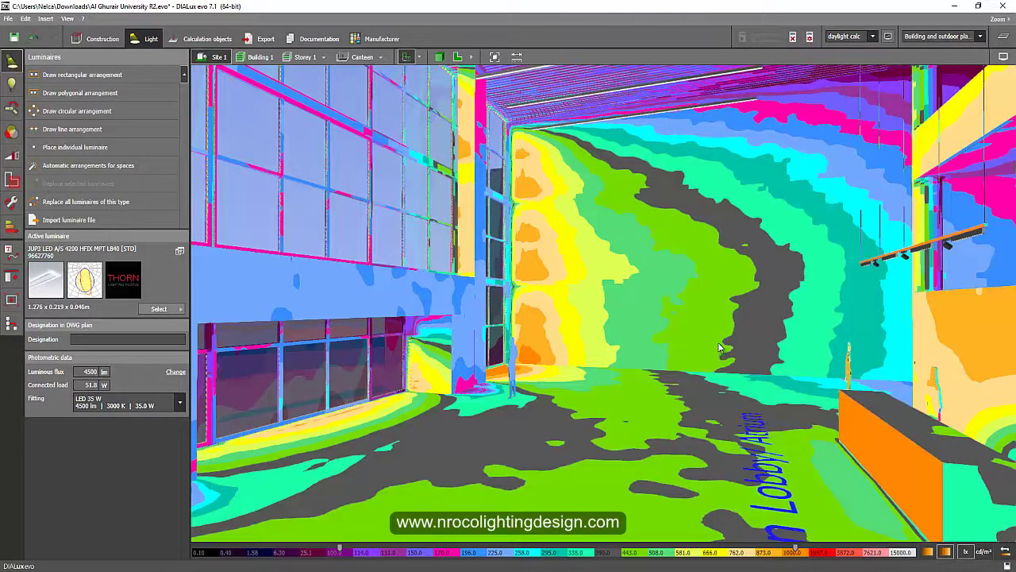
mouse_move(718, 343)
right_down()
mouse_move(756, 345)
mouse_move(731, 342)
right_up()
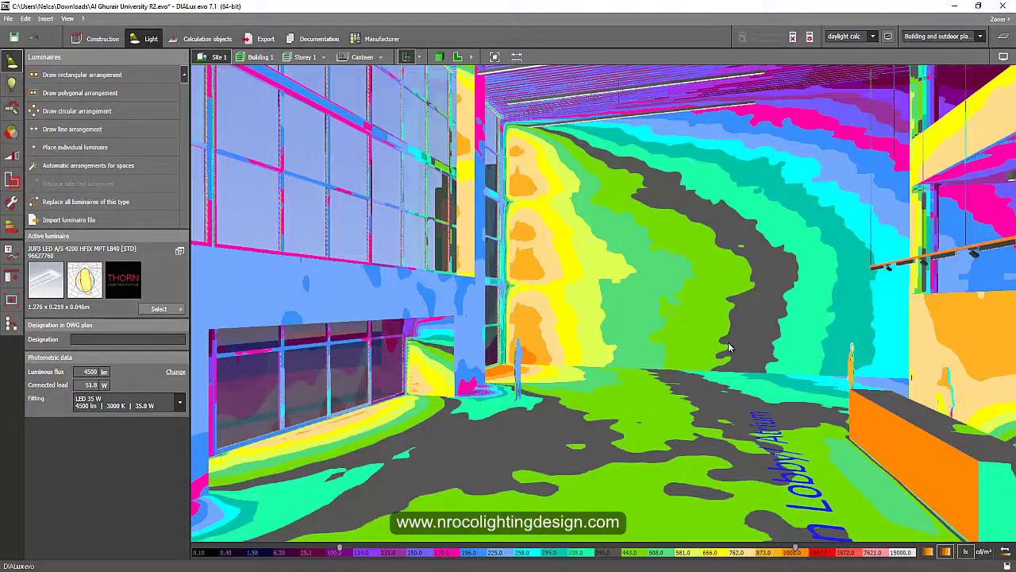
scroll(731, 333, up, 3)
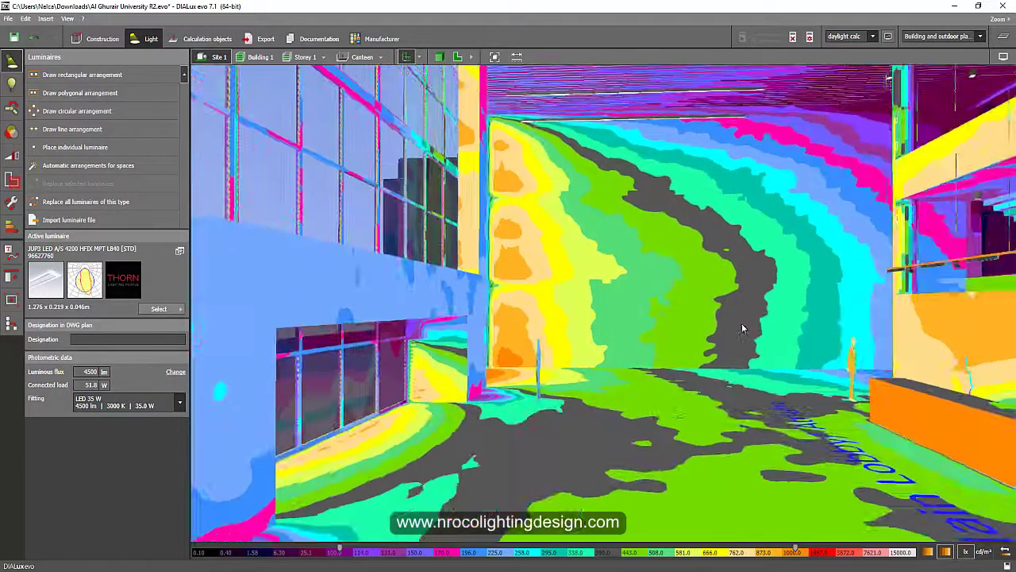
scroll(707, 322, down, 5)
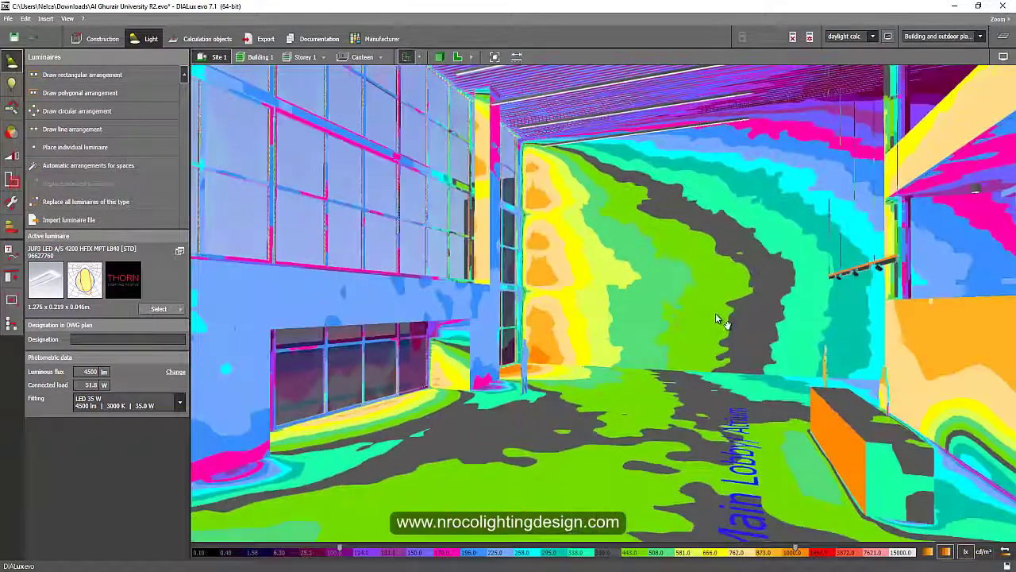
scroll(607, 332, down, 3)
scroll(636, 327, up, 2)
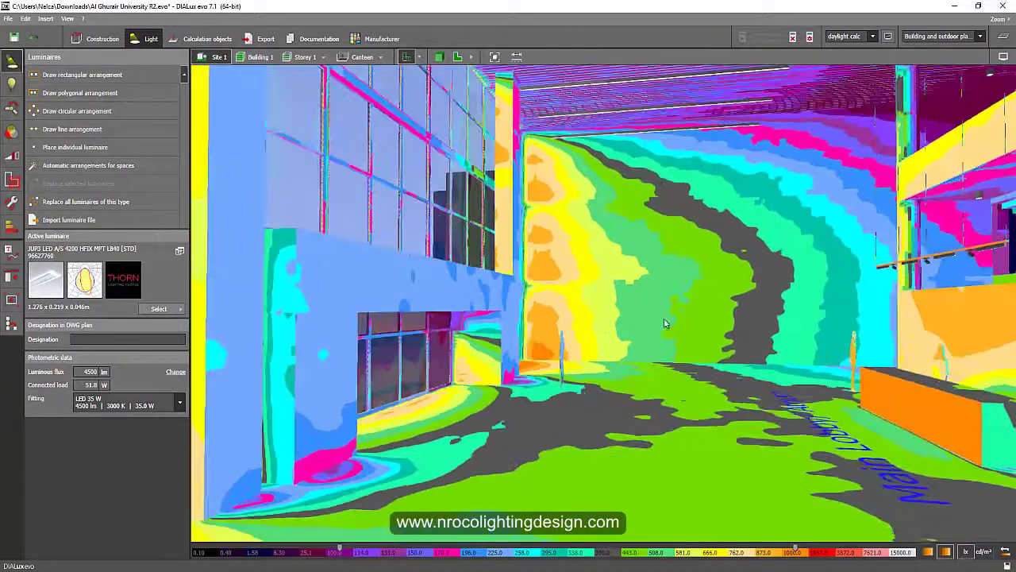
middle_drag(664, 322, 642, 313)
drag(557, 337, 671, 360)
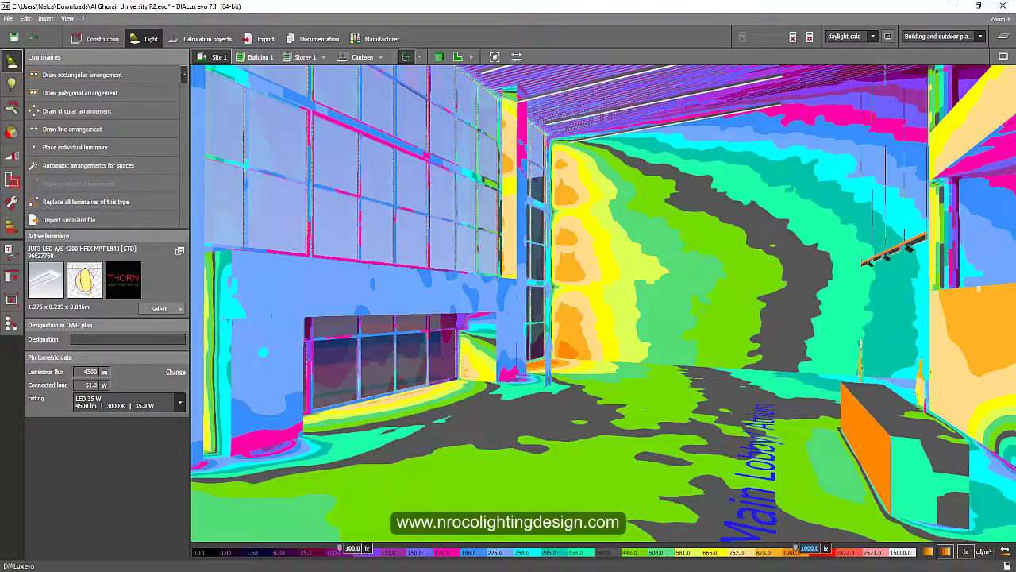
- Set the upper limit marker of the false-colour scale to 3000 lx
text(3000)
key(Return)
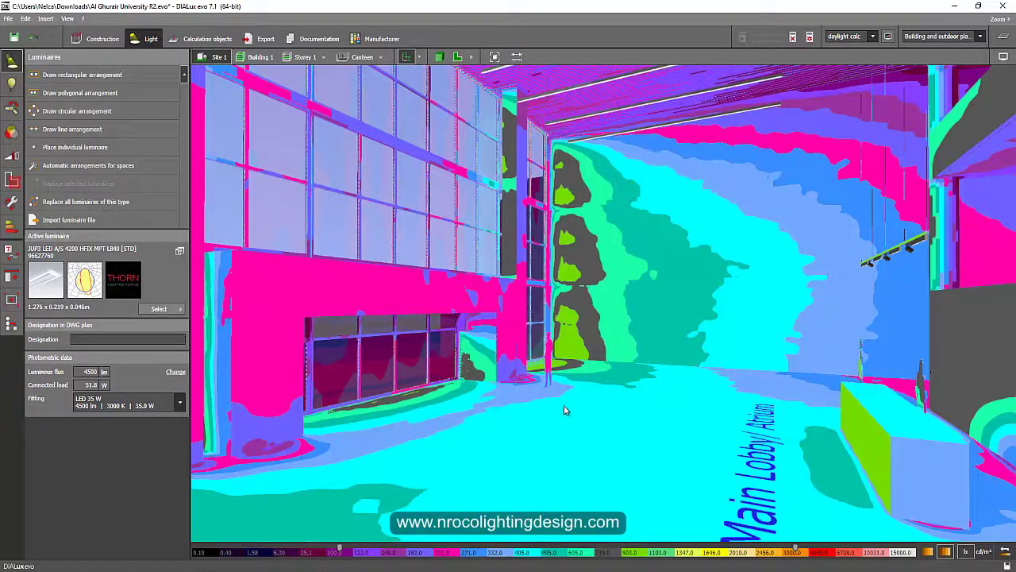
drag(563, 406, 582, 412)
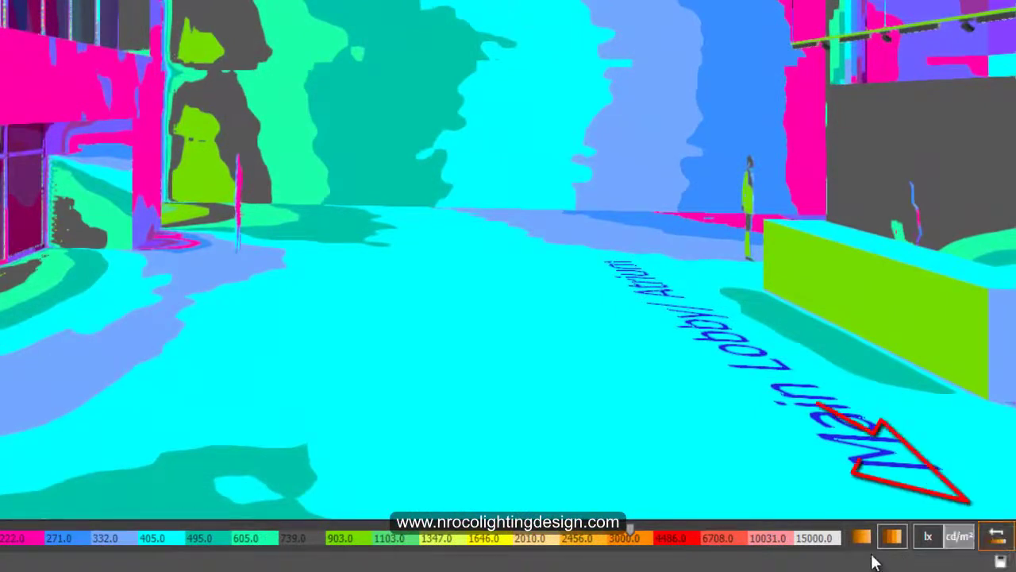
- Restore the default false-colour scale and set its lower limit to 10 lx and upper limit to 2000 lx
click(996, 535)
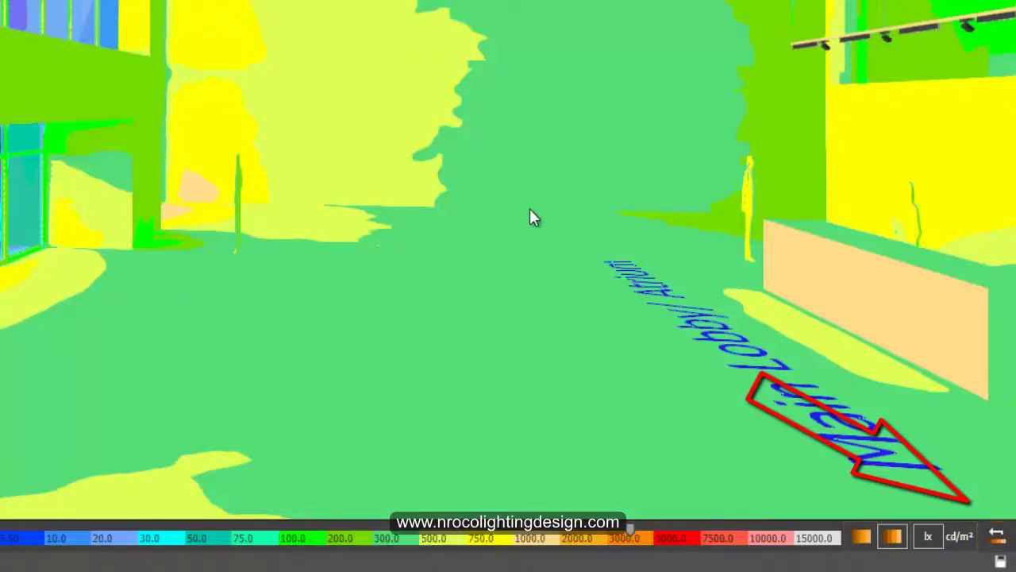
mouse_move(146, 538)
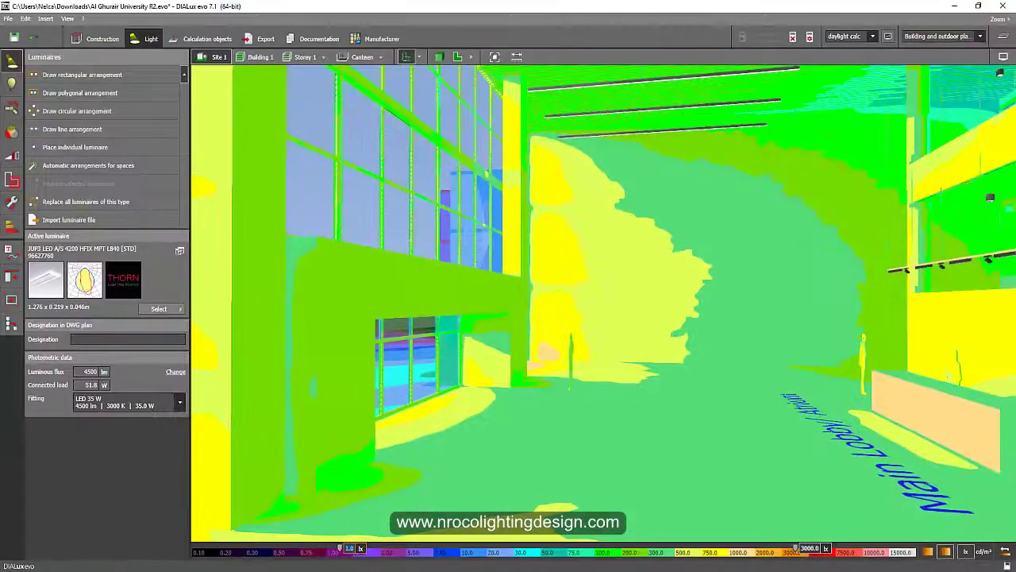
text(10)
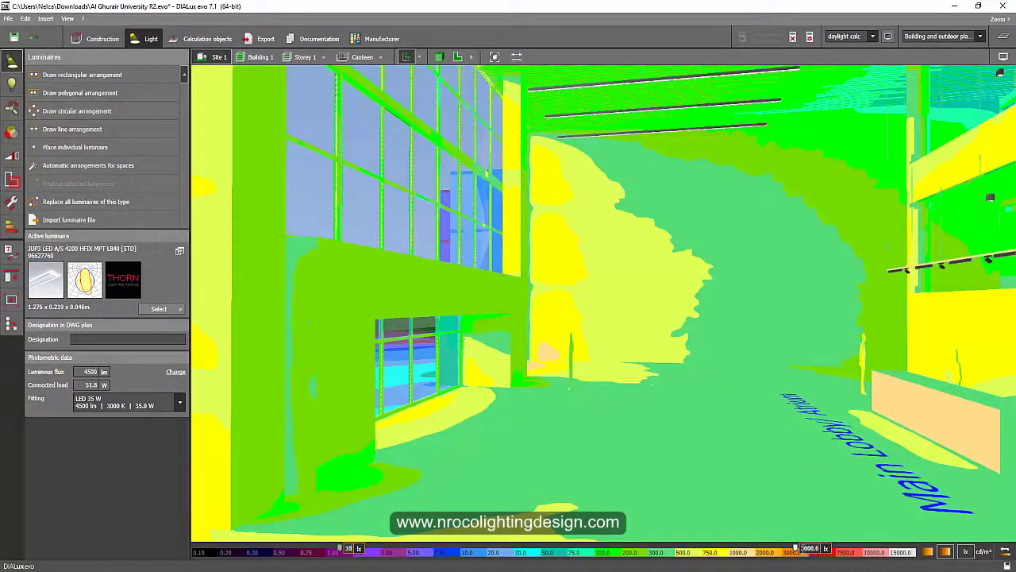
click(804, 549)
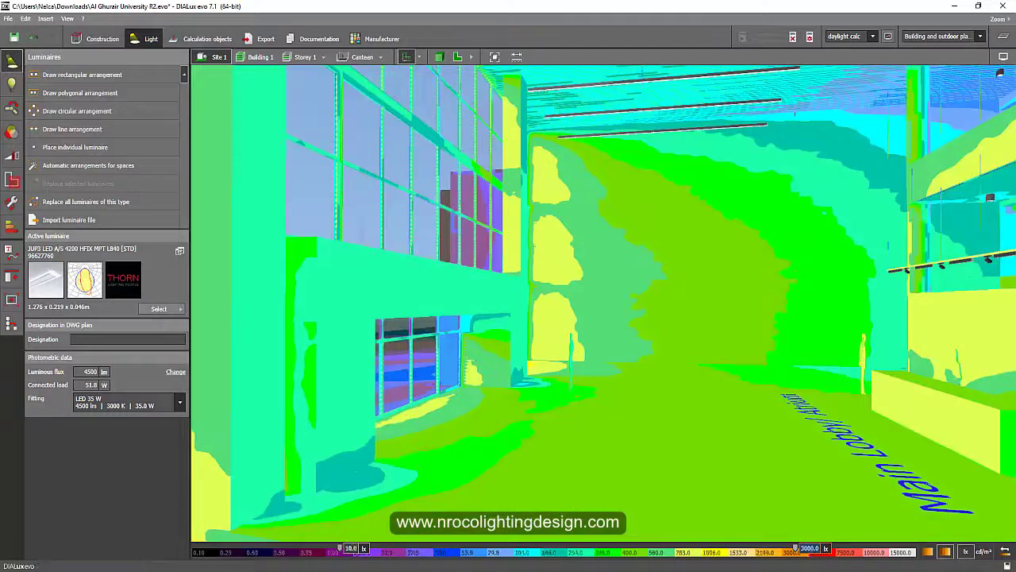
text(200)
key(Return)
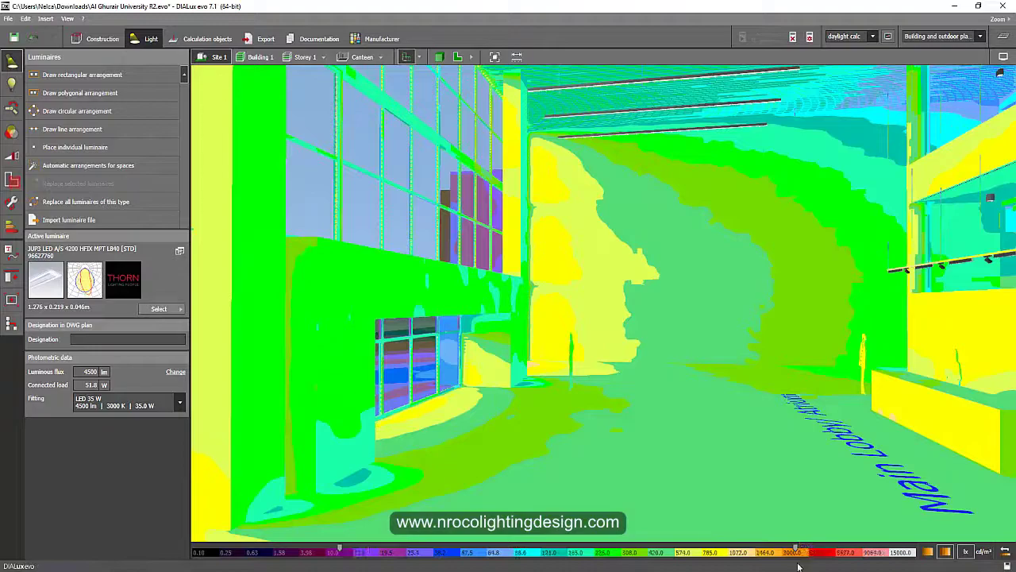
- Examine the false-colour distribution across the atrium's walls, floor, ceiling and glazed facade from several viewpoints
right_drag(745, 342, 683, 322)
middle_drag(683, 323, 741, 304)
drag(743, 304, 591, 333)
right_drag(589, 332, 648, 335)
scroll(702, 292, up, 5)
scroll(679, 322, up, 2)
scroll(649, 335, down, 1)
middle_drag(556, 318, 640, 290)
scroll(641, 290, down, 2)
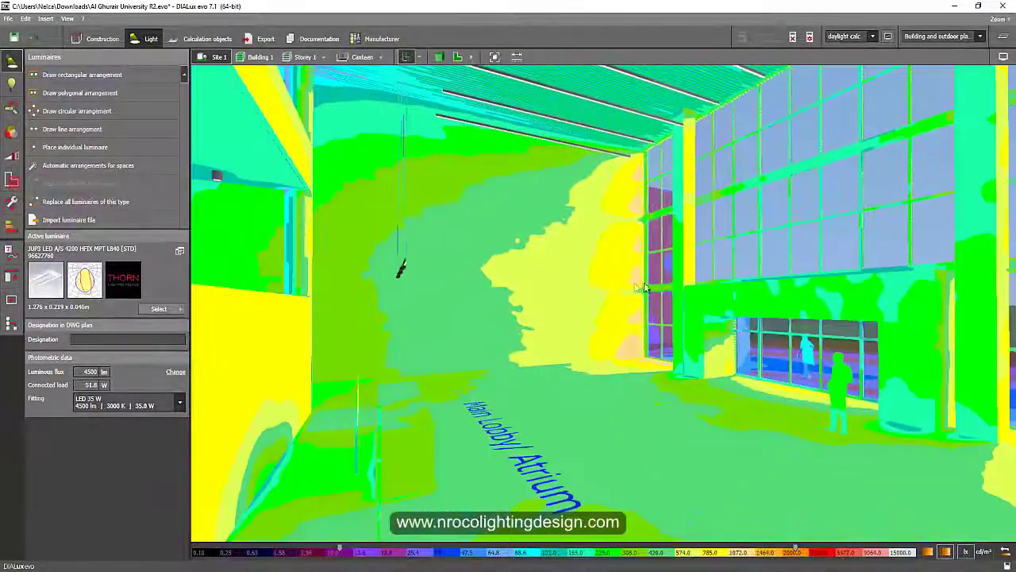
scroll(624, 282, up, 1)
- Turn off the false-colour display so the atrium is shown in its normal rendered view
click(1003, 57)
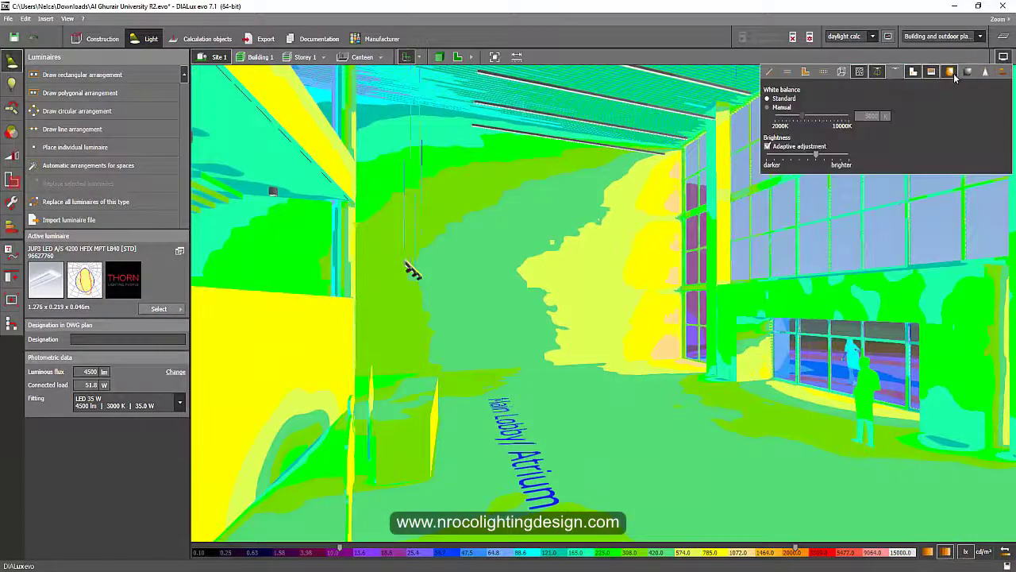
click(950, 72)
click(641, 347)
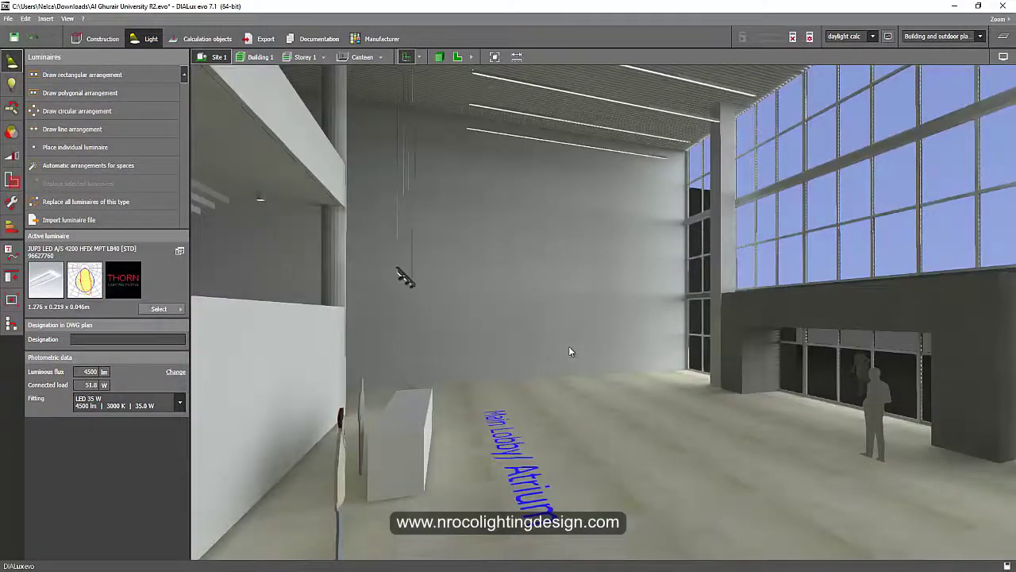
drag(568, 351, 654, 324)
drag(696, 415, 611, 411)
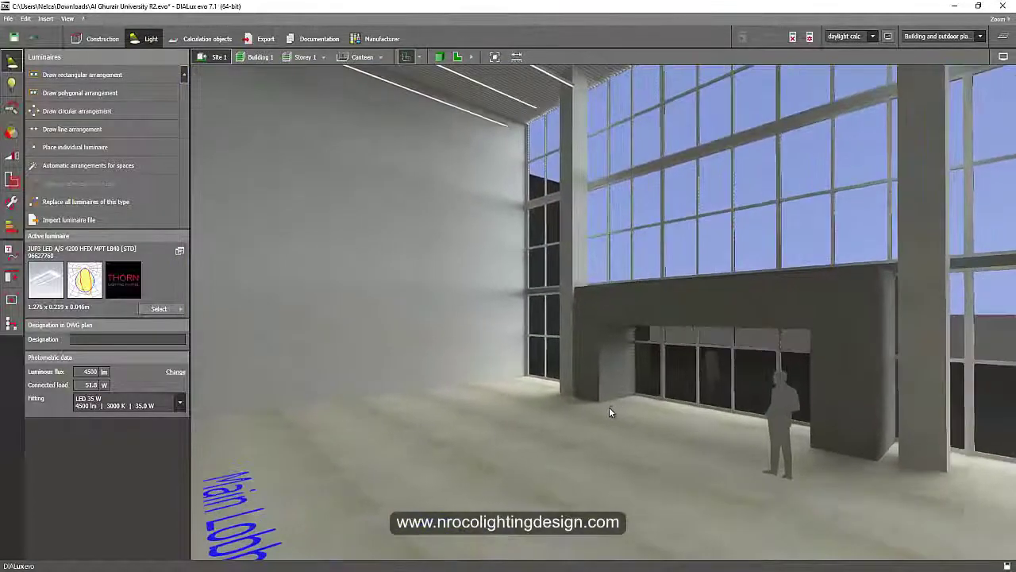
scroll(609, 407, down, 3)
mouse_move(602, 416)
right_down()
mouse_move(558, 418)
mouse_move(600, 423)
mouse_move(589, 420)
right_up()
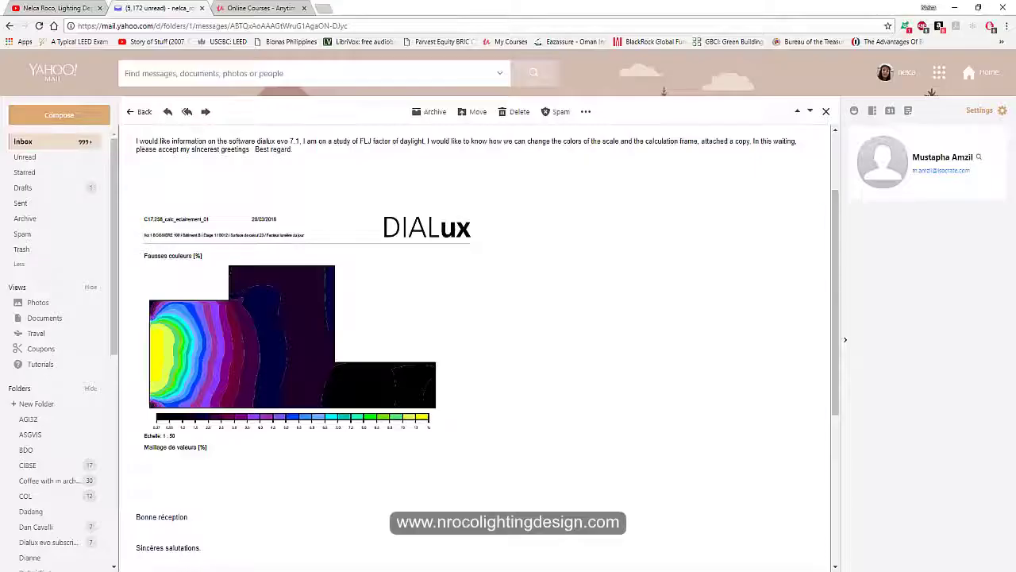
- Switch to the browser and look through the Udemy lighting course listing and the YouTube channel's uploaded videos
click(253, 8)
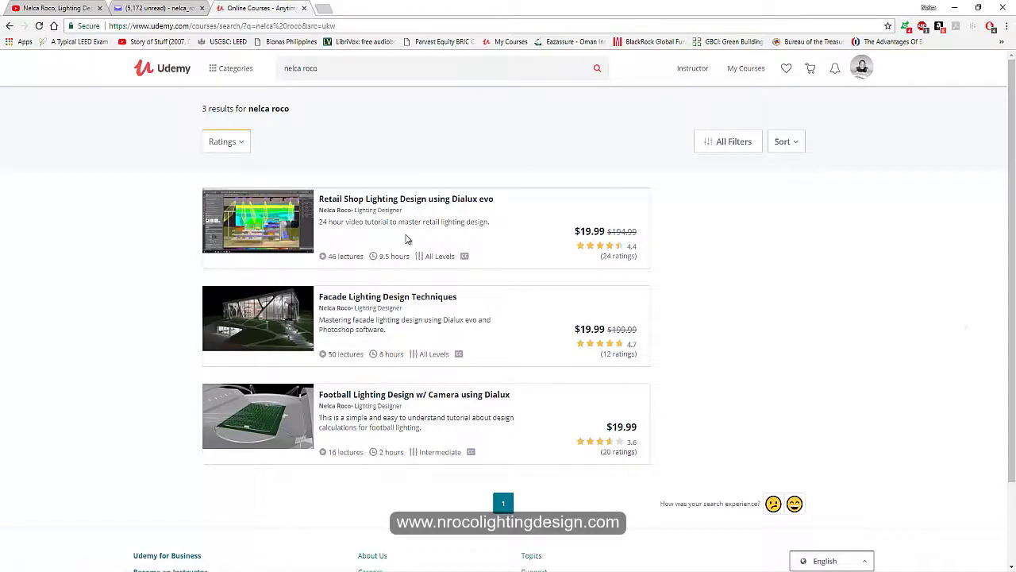
click(47, 8)
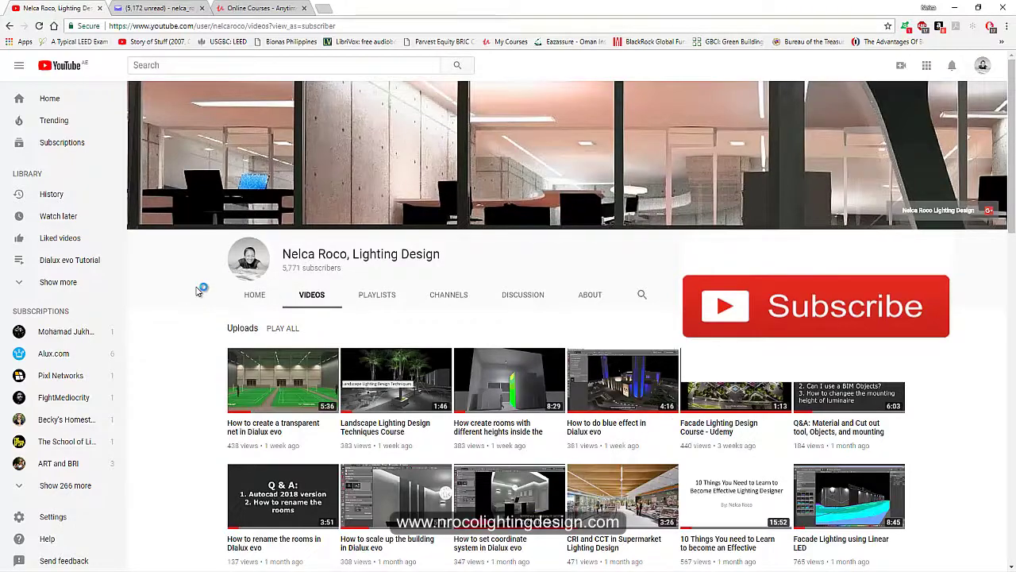
scroll(180, 310, down, 6)
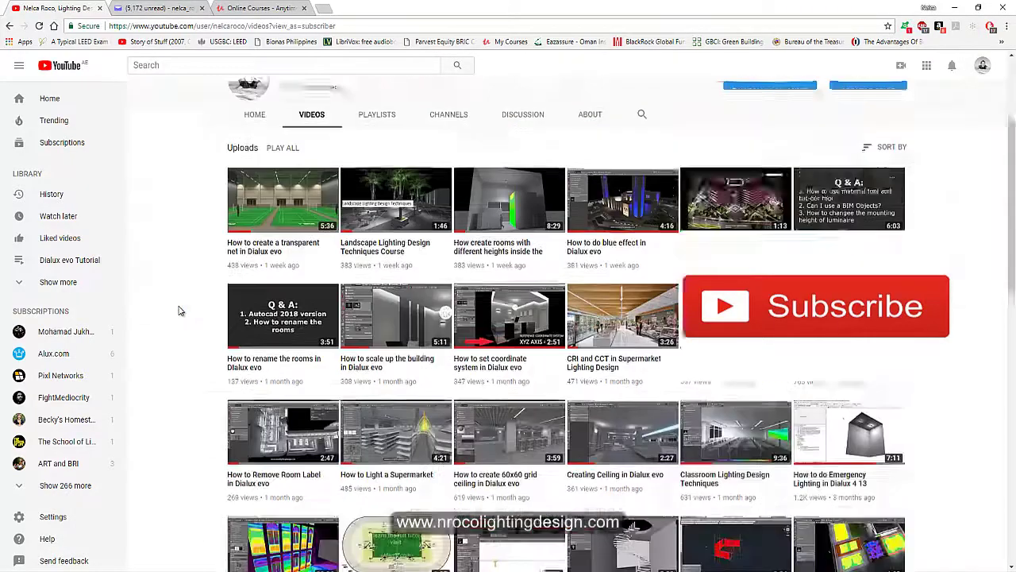
scroll(190, 313, up, 3)
scroll(189, 315, up, 3)
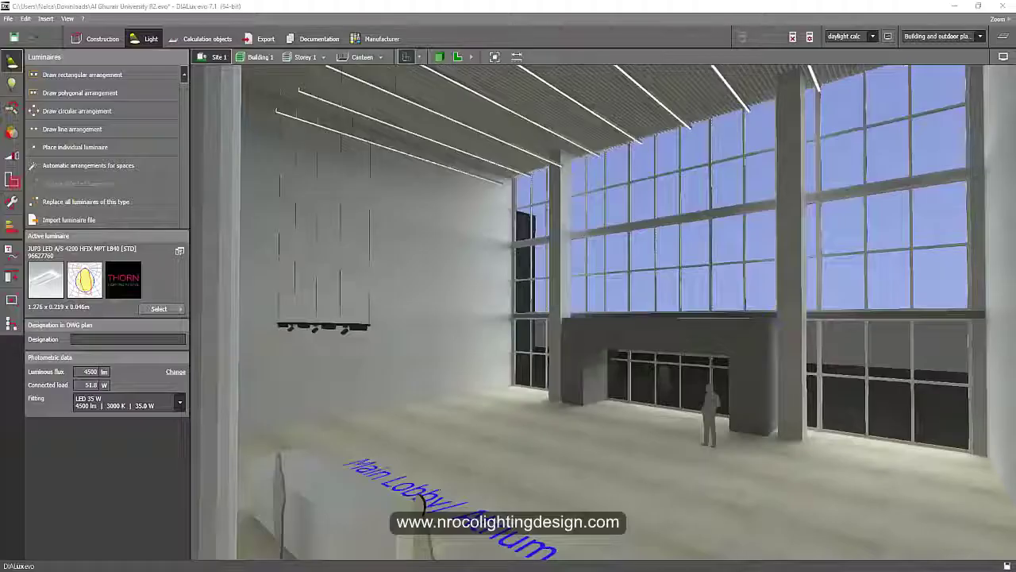
scroll(337, 354, up, 2)
scroll(463, 378, up, 2)
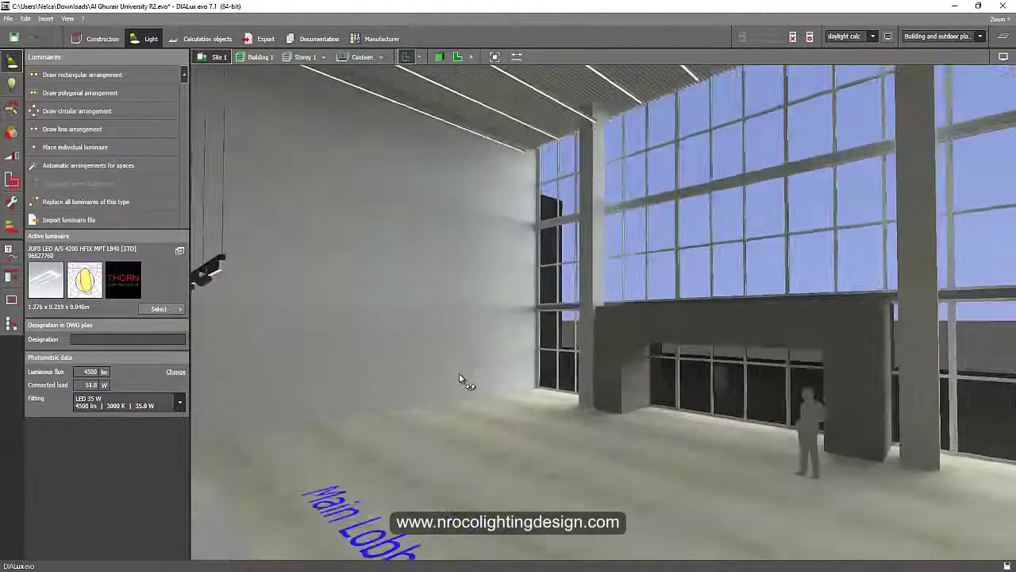
right_drag(462, 377, 417, 361)
scroll(437, 350, down, 1)
middle_drag(438, 350, 437, 347)
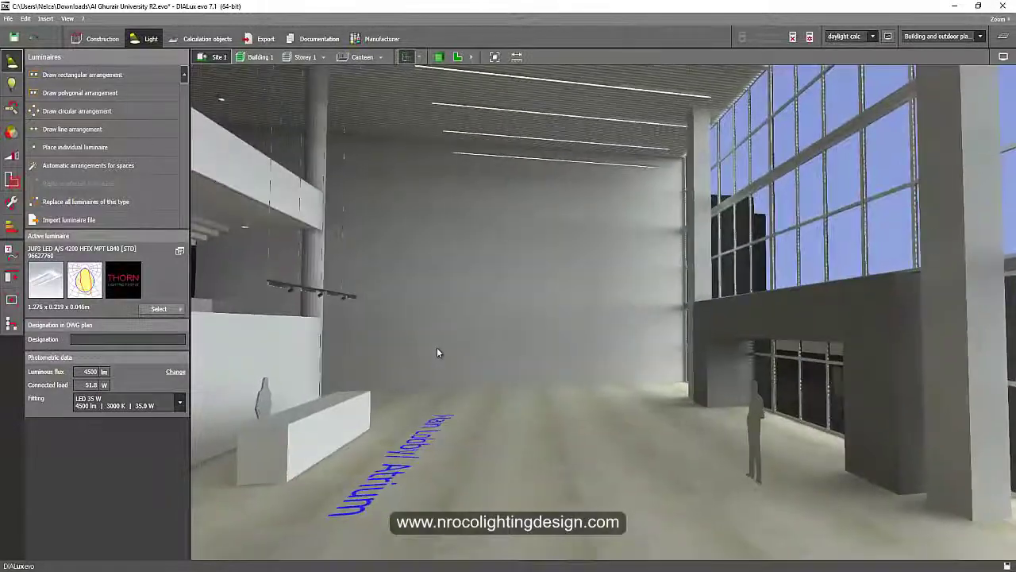